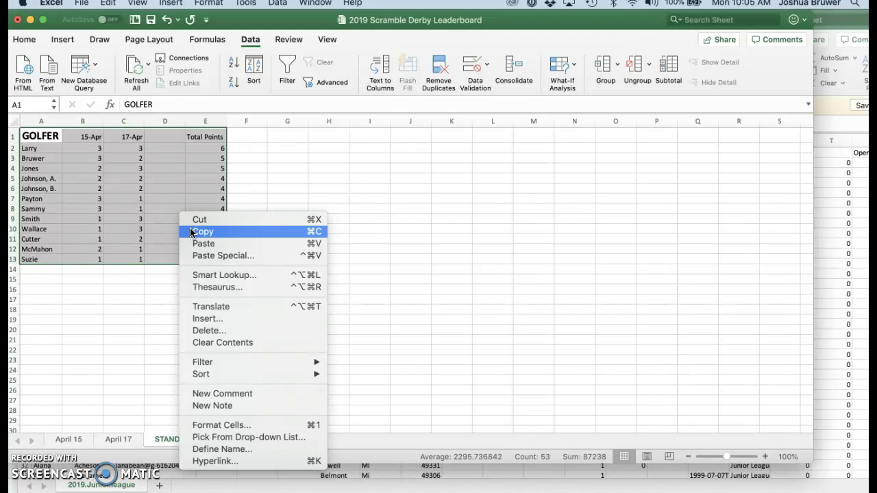
Copy the standings table in A1:E13 of the STANDINGS sheet and switch to Firefox
left_click(191, 233)
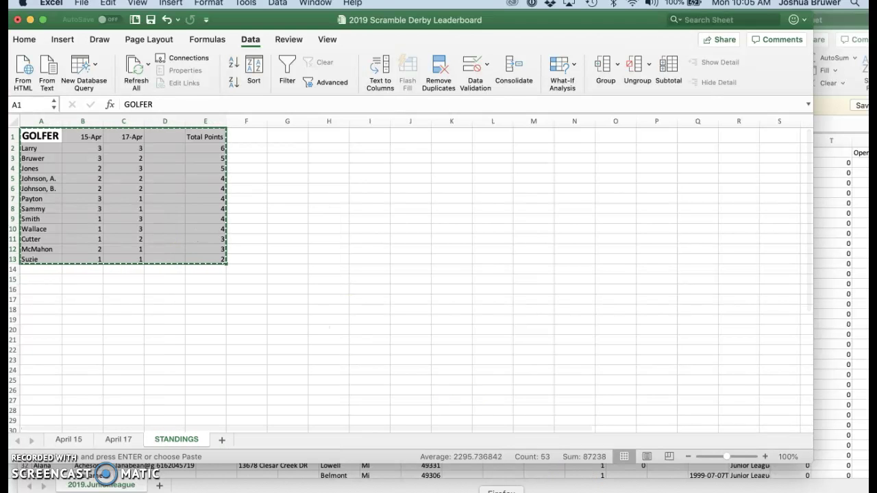
left_click(500, 491)
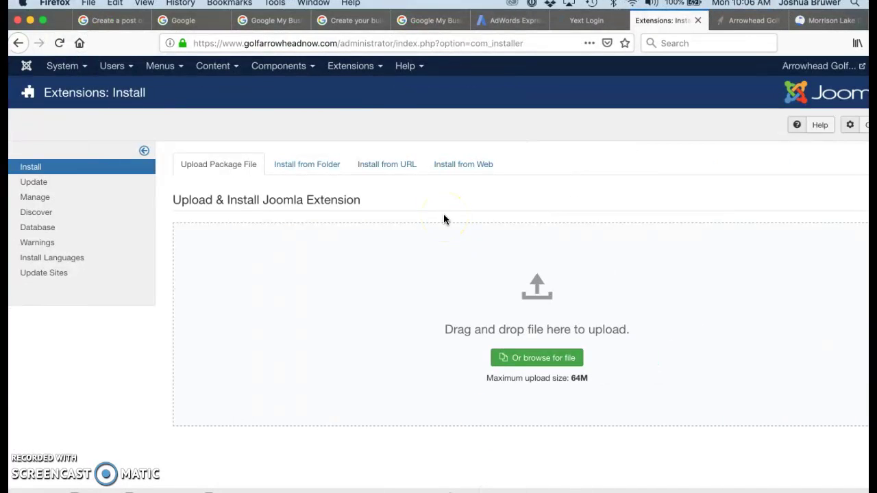
Open the site's article list in the Joomla administrator
left_click(420, 41)
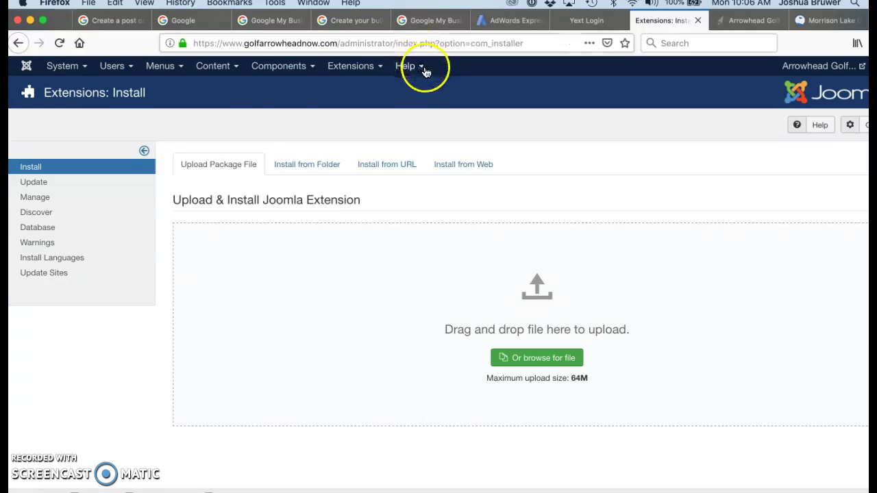
left_click(226, 74)
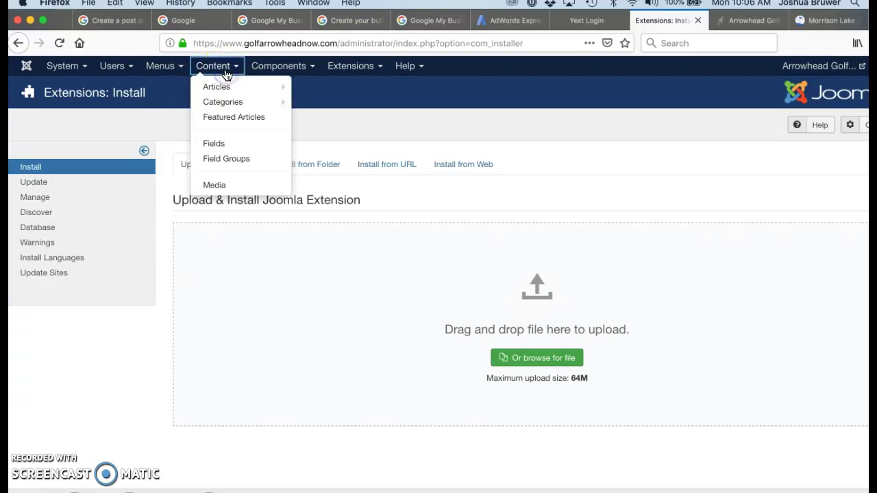
left_click(220, 89)
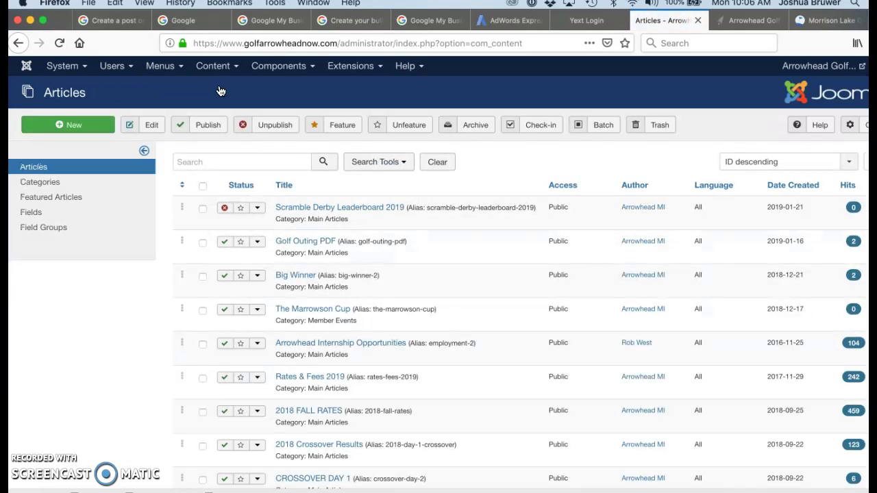
Sort the articles by title and search for "scramble derby leaderboard"
left_click(201, 164)
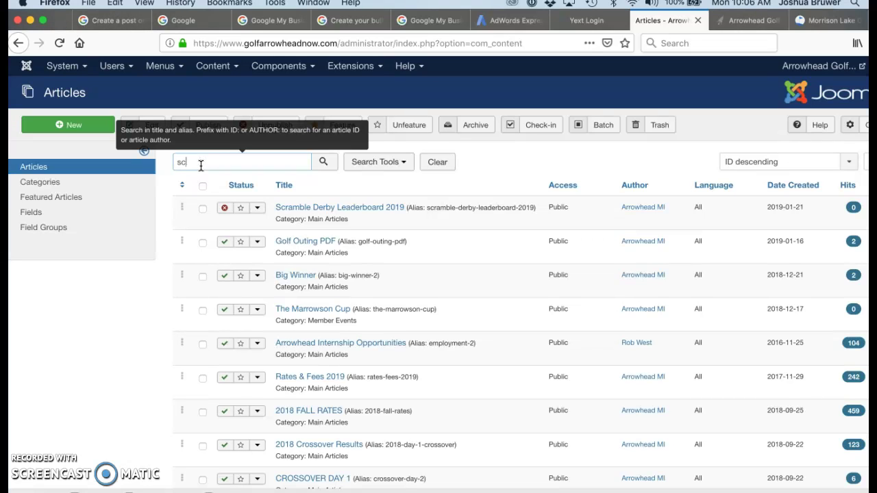
scroll(291, 288, "down", 5)
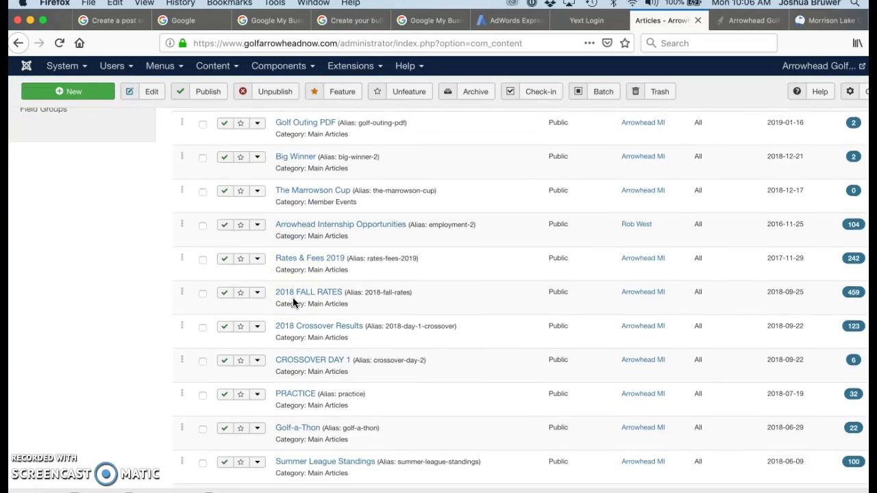
scroll(293, 302, "down", 20)
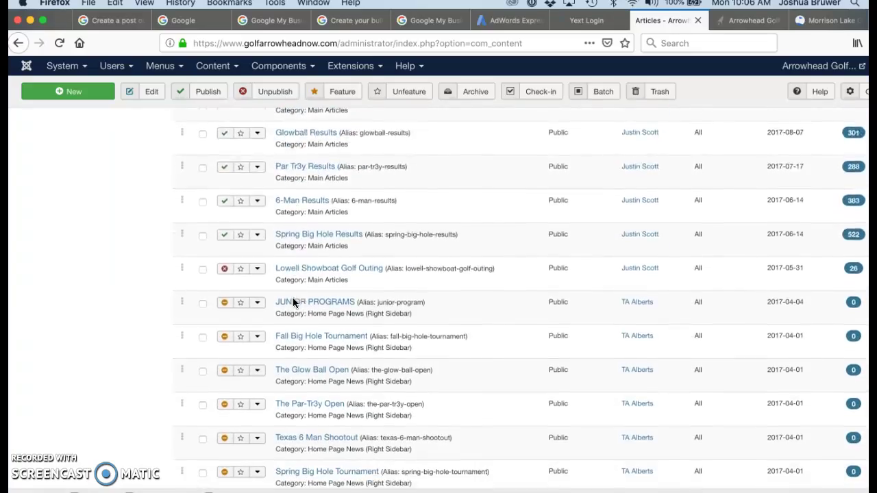
scroll(292, 298, "down", 10)
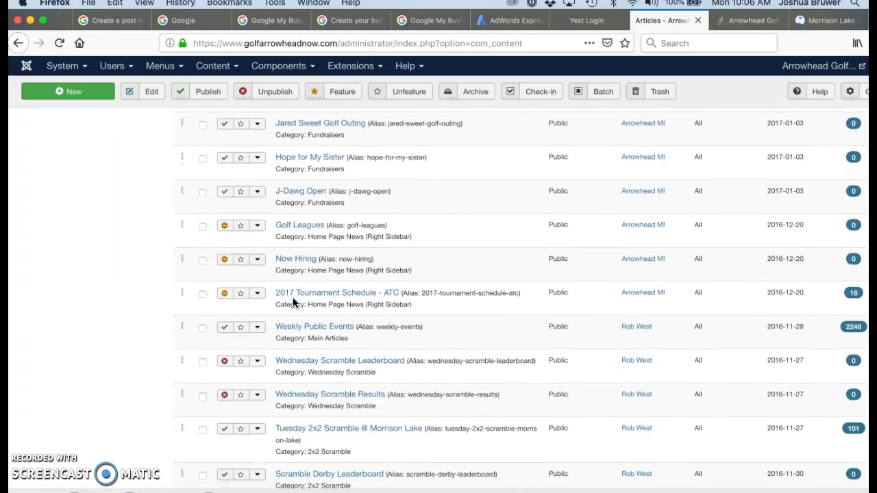
scroll(293, 297, "up", 20)
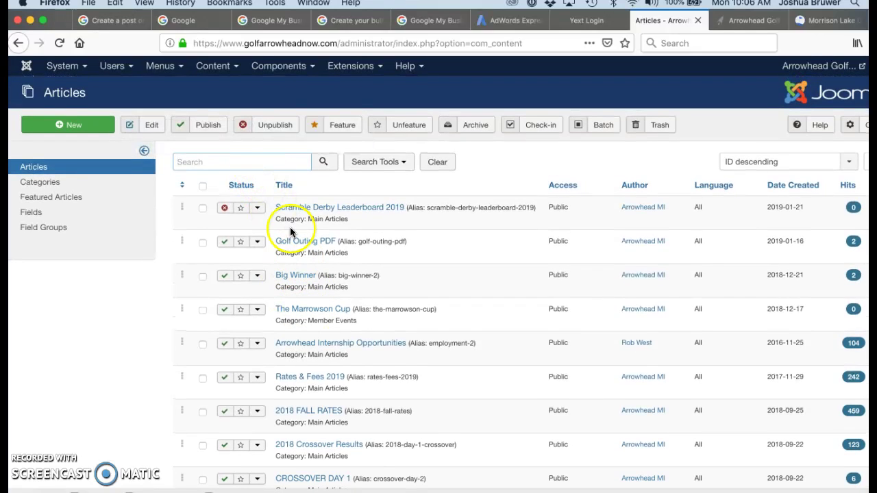
left_click(285, 186)
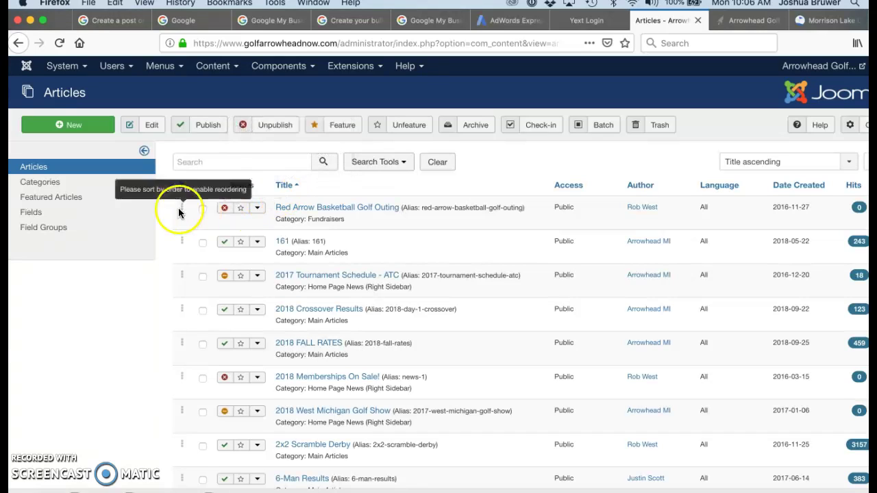
left_click(218, 169)
type("scramble derby leaderboard")
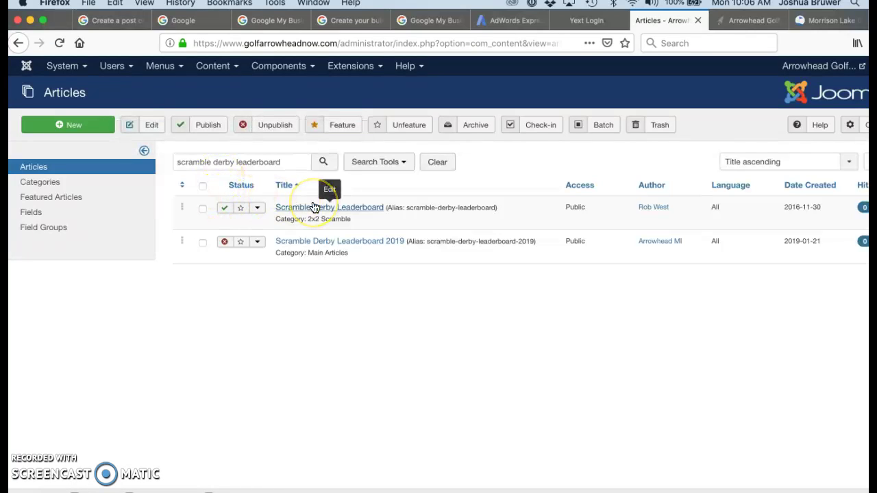
left_click(313, 207)
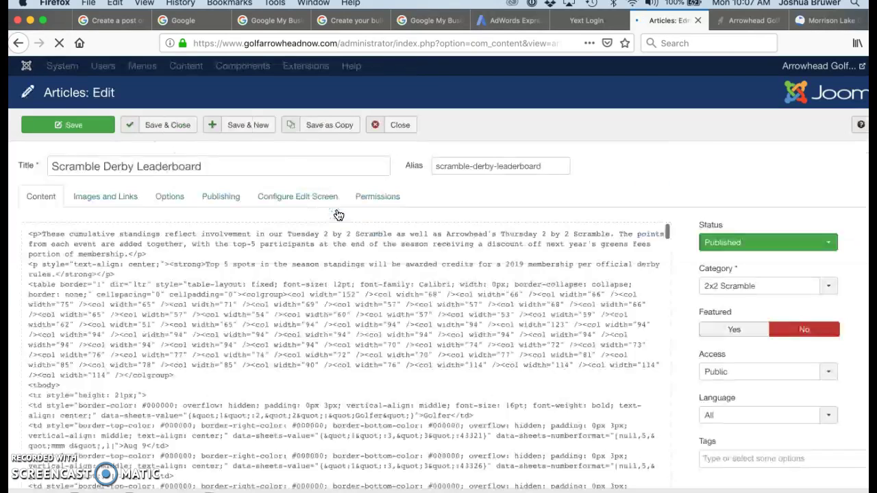
left_click(18, 47)
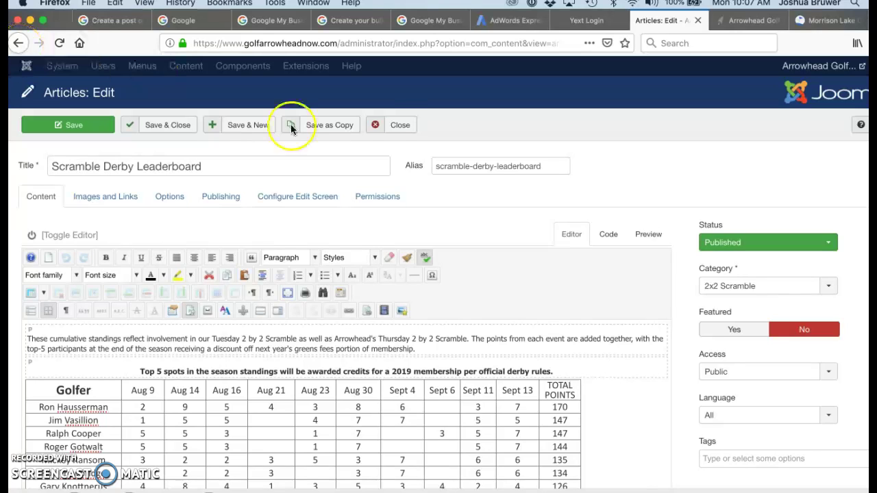
left_click(402, 126)
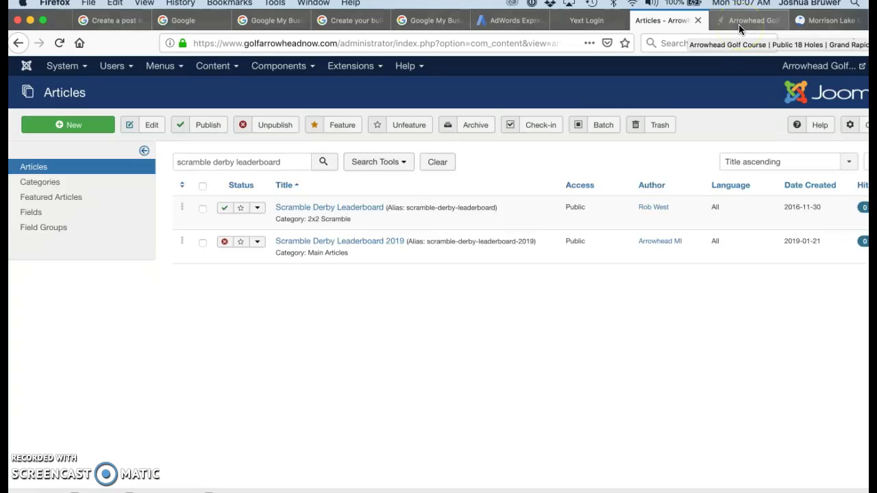
left_click(361, 211)
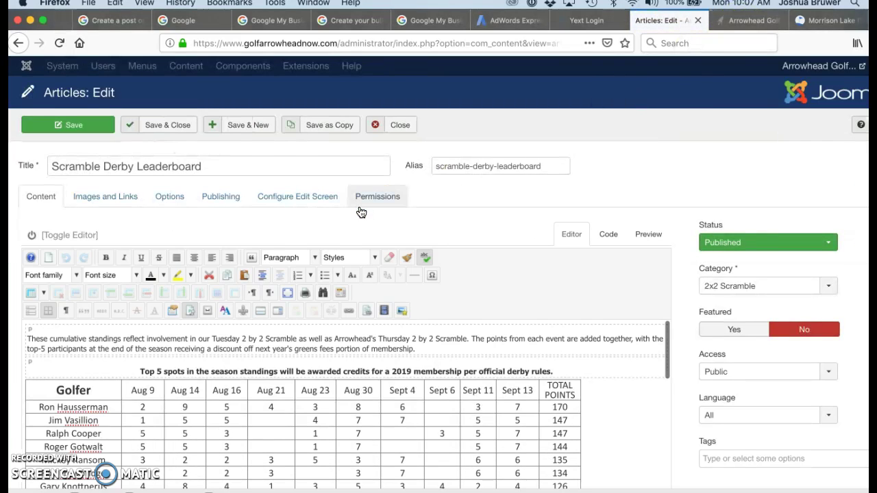
left_click(17, 43)
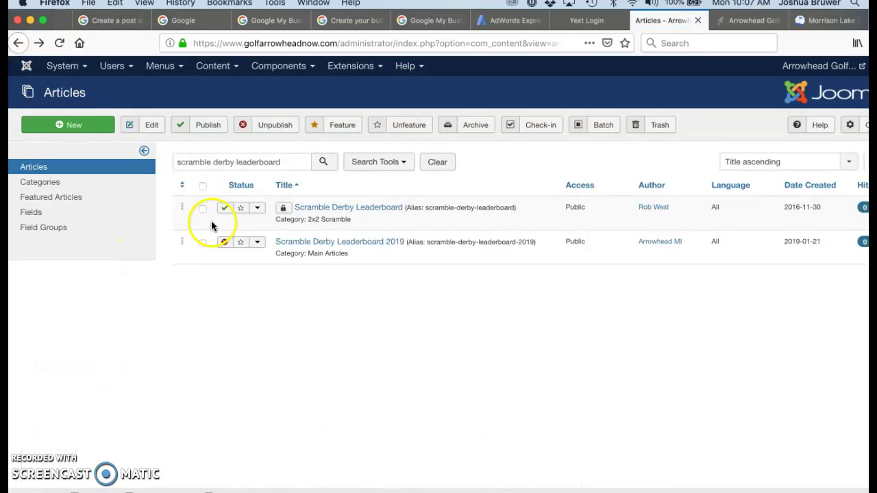
Check in the locked Scramble Derby Leaderboard article in the 2x2 Scramble category and open it for editing
left_click(224, 243)
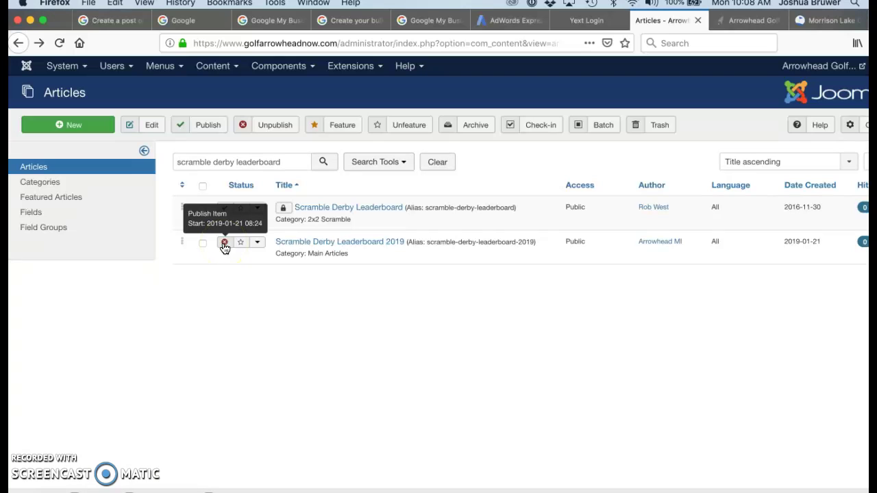
left_click(224, 245)
left_click(283, 208)
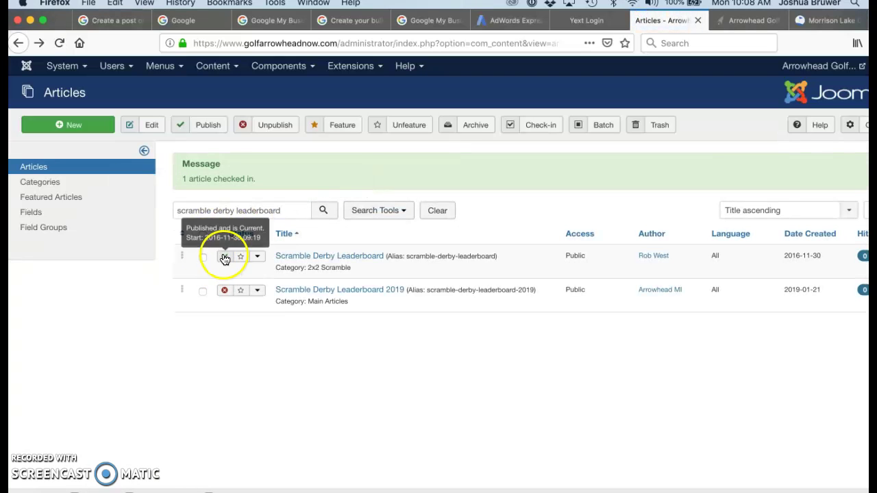
left_click(297, 263)
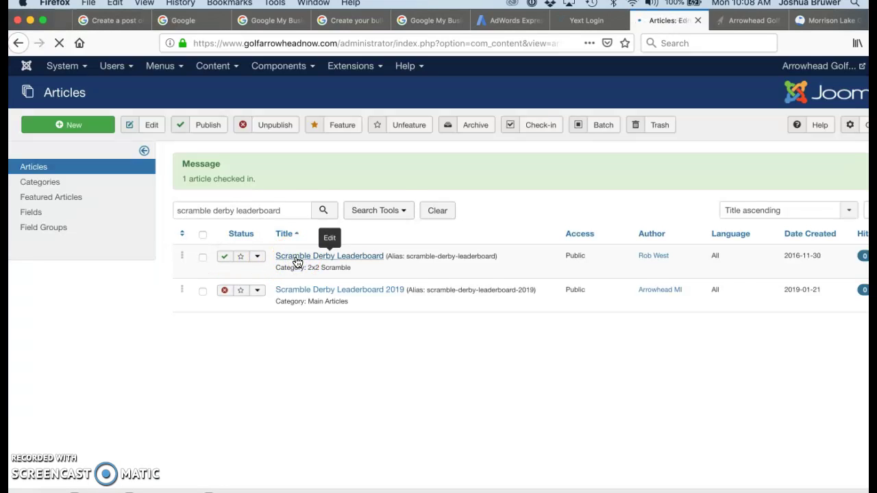
Delete the old golfer standings table from the article and paste the copied standings table in its place
scroll(595, 362, "down", 2)
left_click(596, 362)
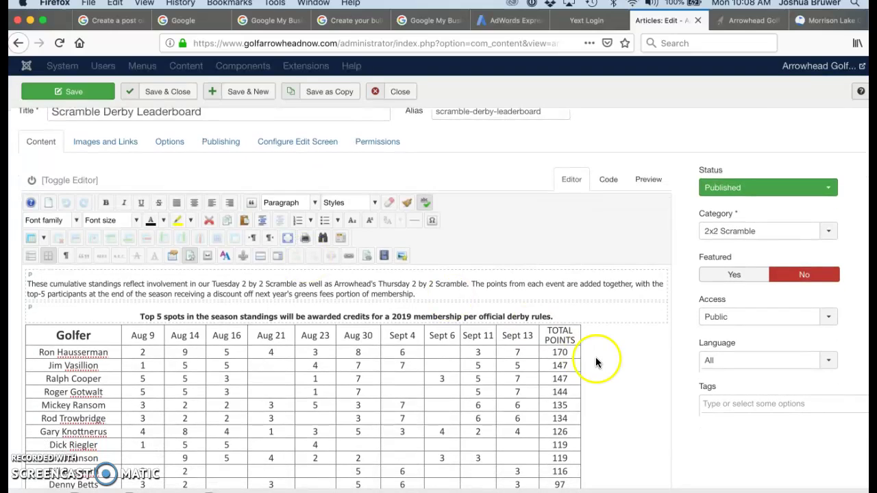
triple_click(591, 377)
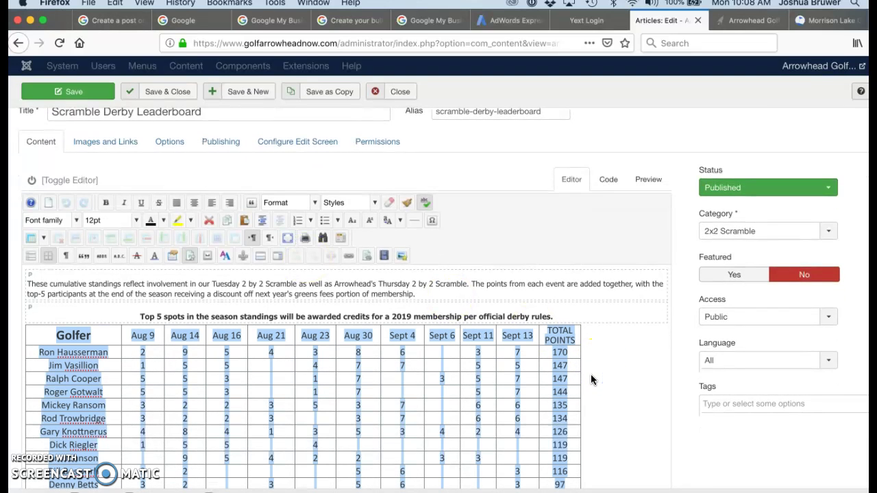
scroll(592, 379, "down", 2)
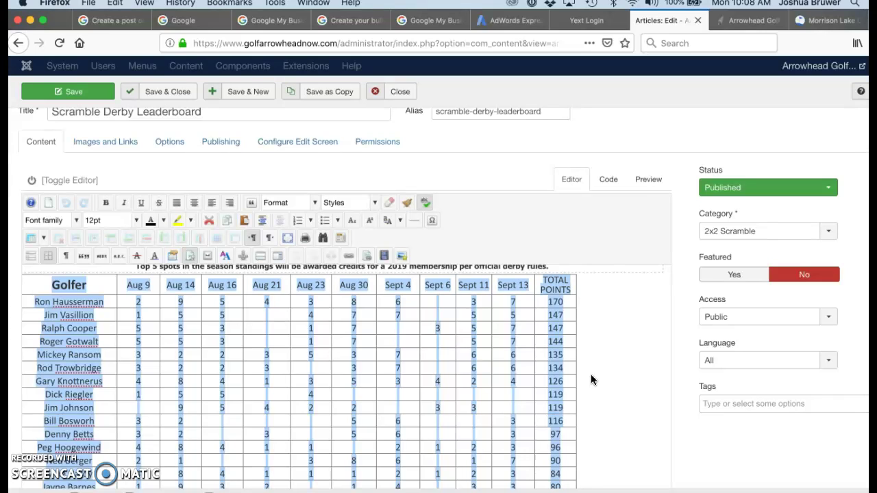
key("BackSpace")
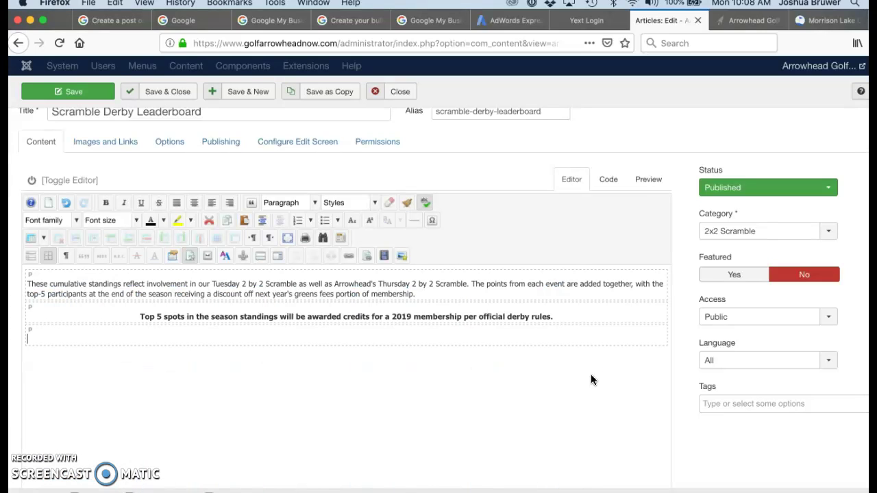
right_click(69, 337)
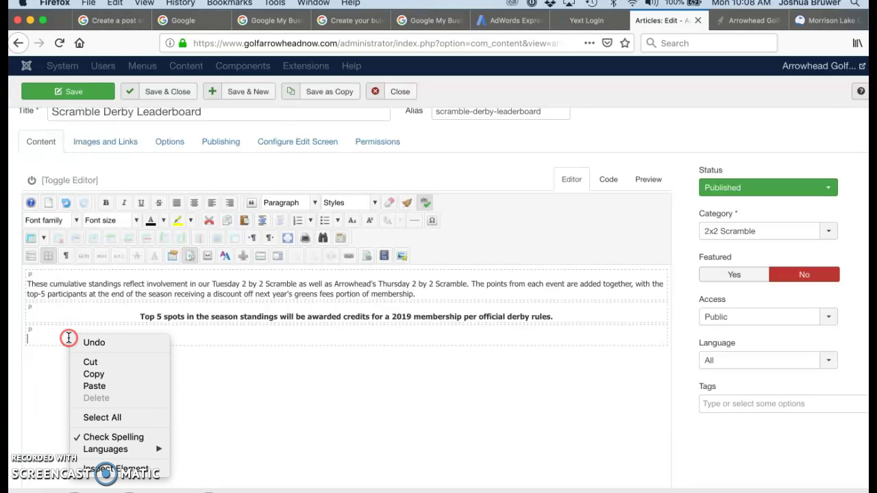
left_click(87, 387)
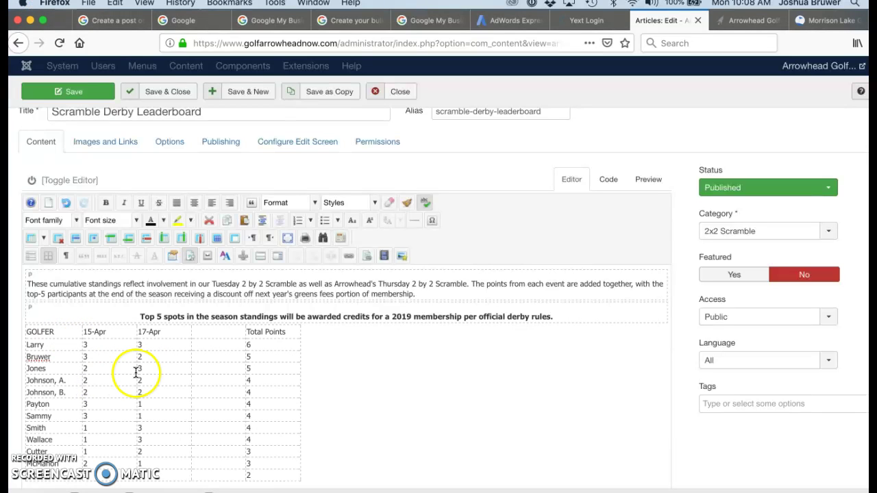
Make the GOLFER header in the pasted table bold and set its font size to 24pt
left_click(42, 331)
double_click(42, 332)
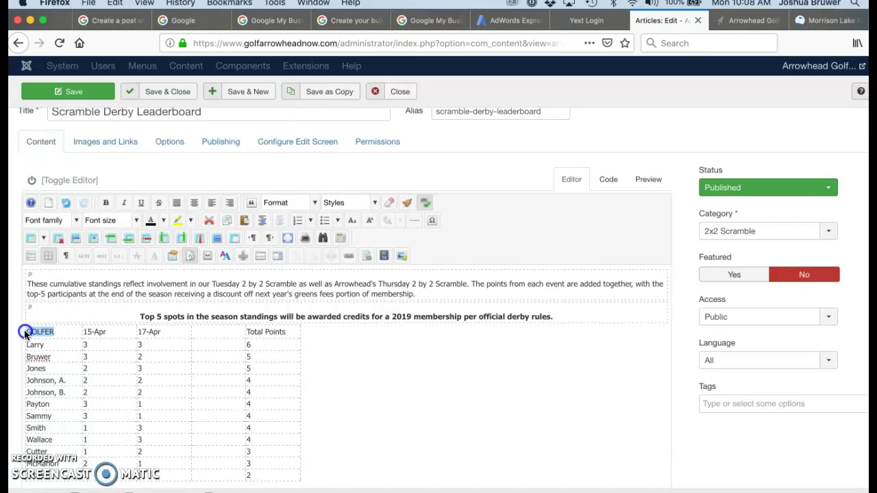
left_click(108, 203)
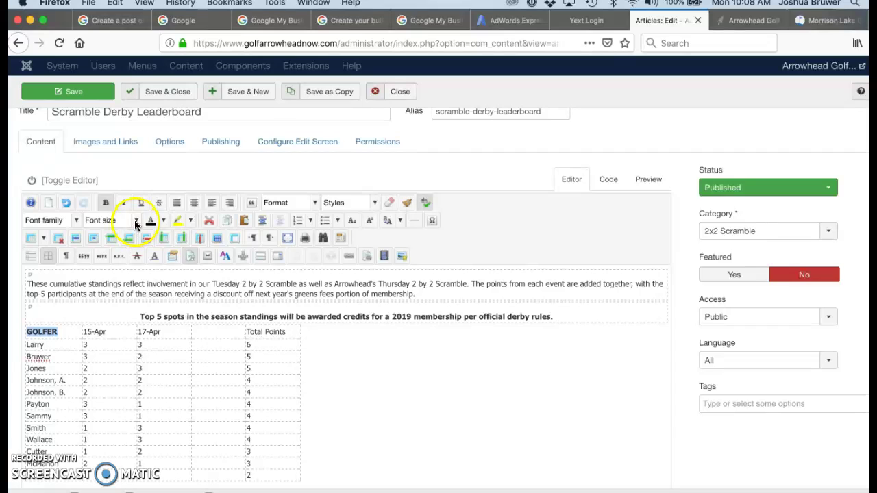
left_click(135, 225)
scroll(124, 301, "down", 2)
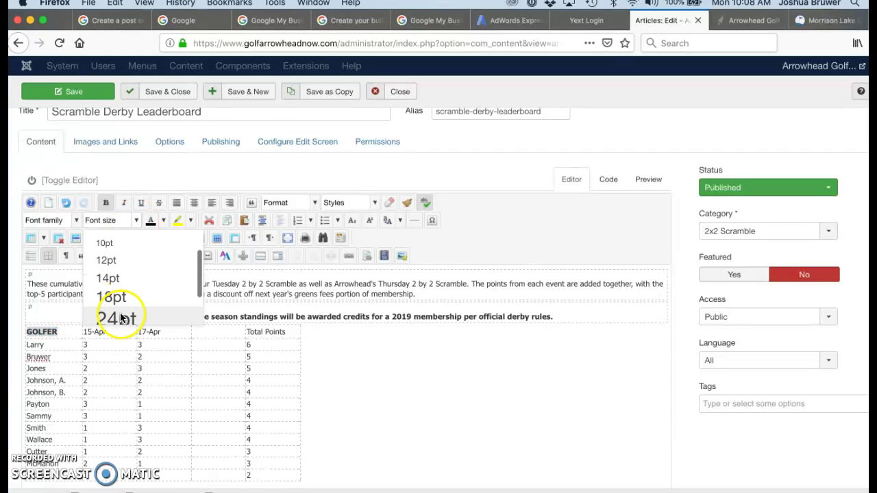
left_click(120, 319)
left_click(156, 337)
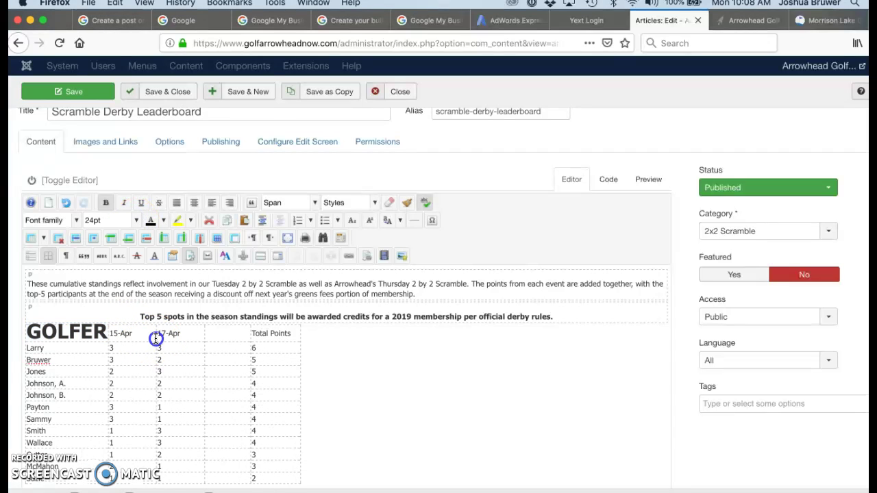
scroll(374, 369, "down", 2)
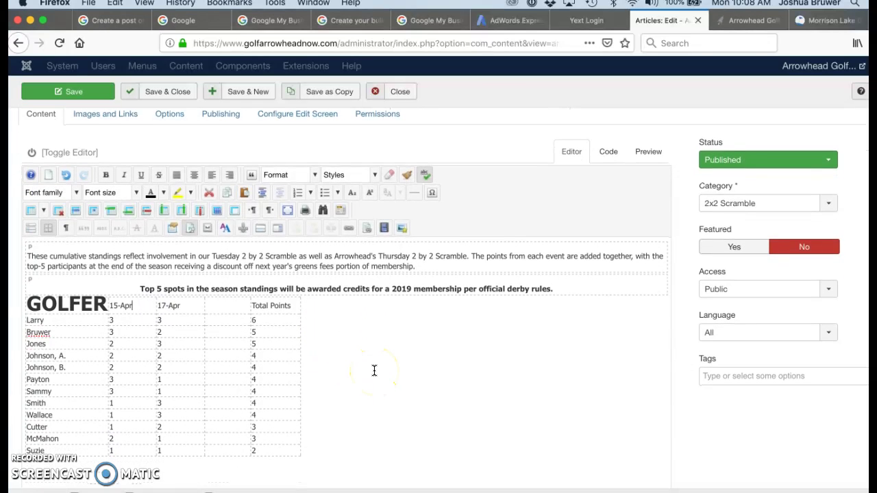
Reduce the GOLFER header's font size to 18pt
double_click(96, 306)
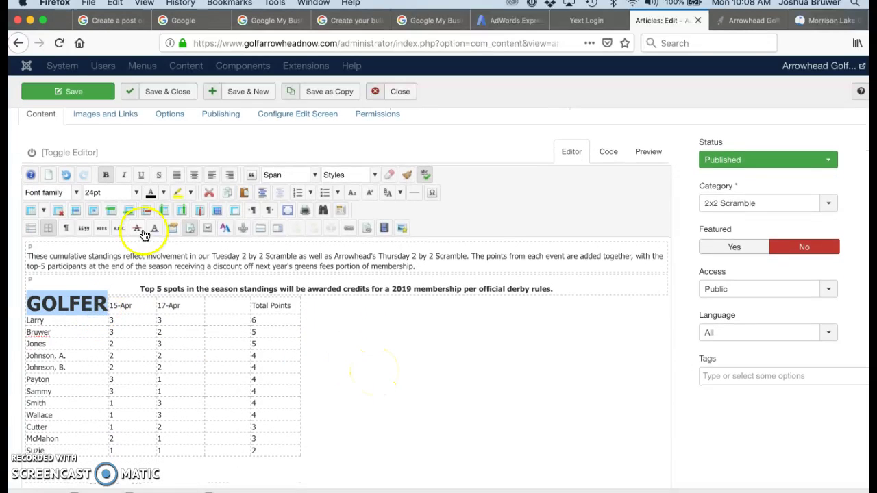
left_click(129, 192)
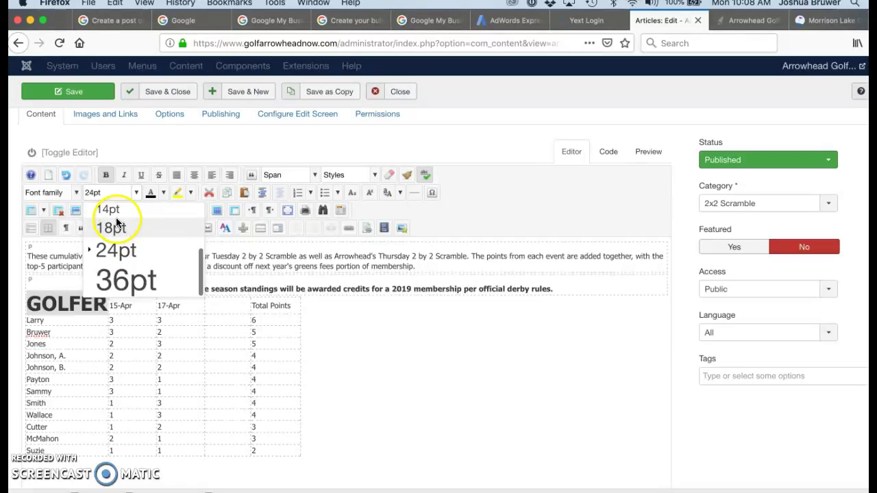
left_click(115, 227)
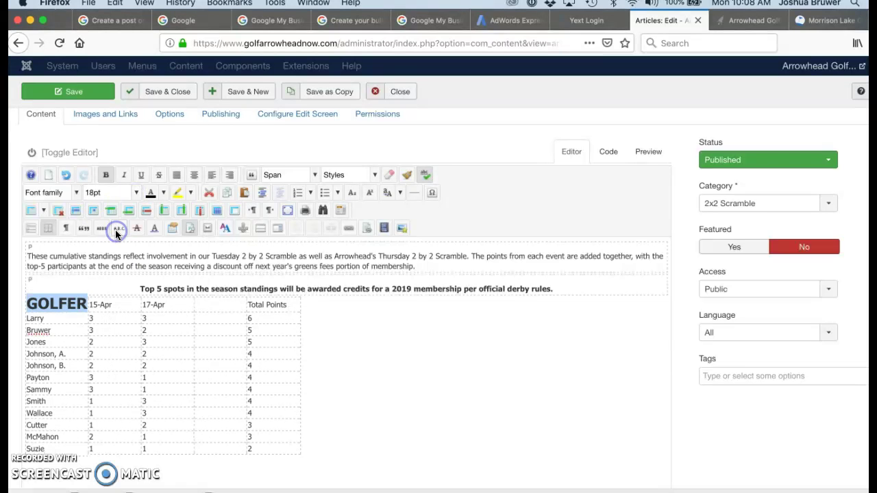
left_click(343, 376)
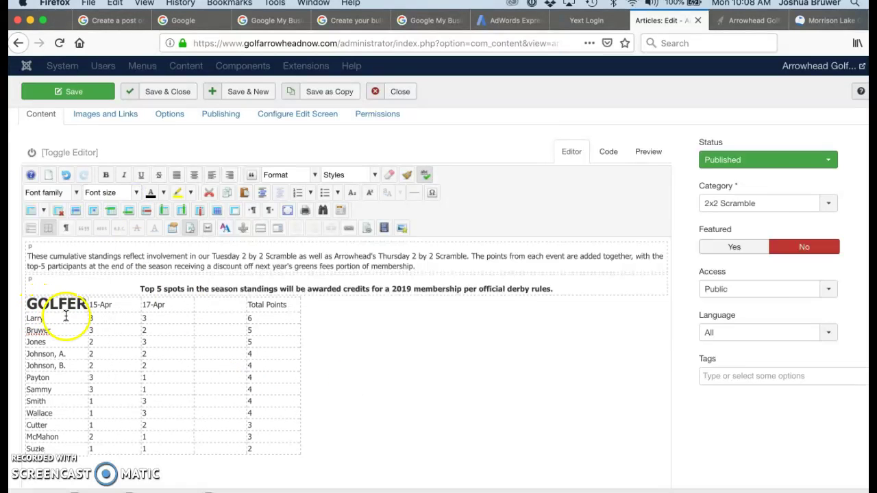
Center the date, blank and Total Points columns of the standings table, including their headers, and save the article
left_click_drag(89, 314, 157, 370)
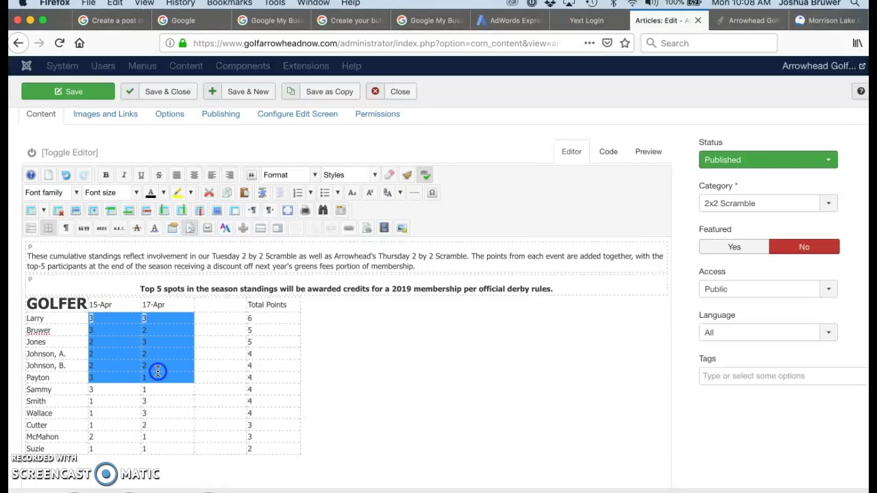
left_click_drag(89, 303, 275, 447)
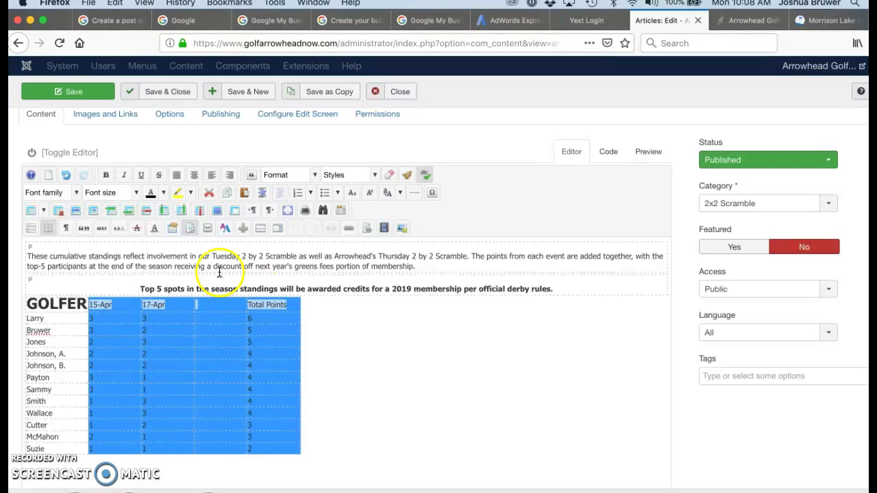
left_click(194, 179)
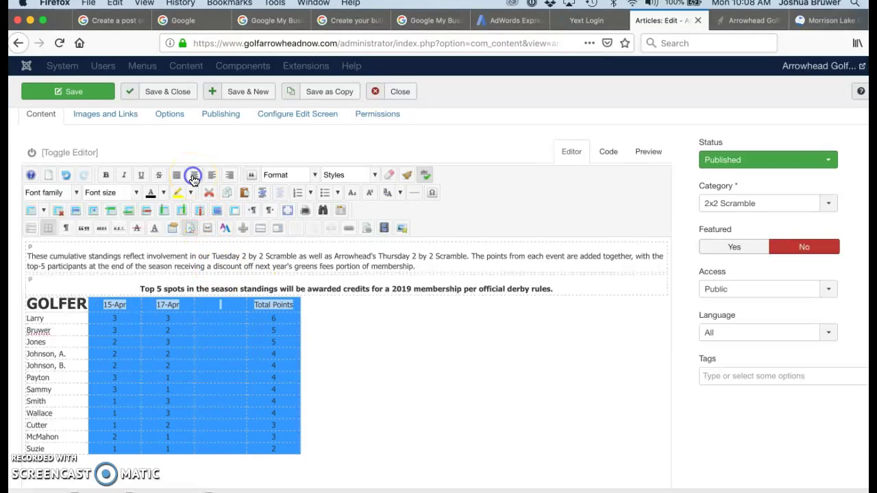
left_click(385, 448)
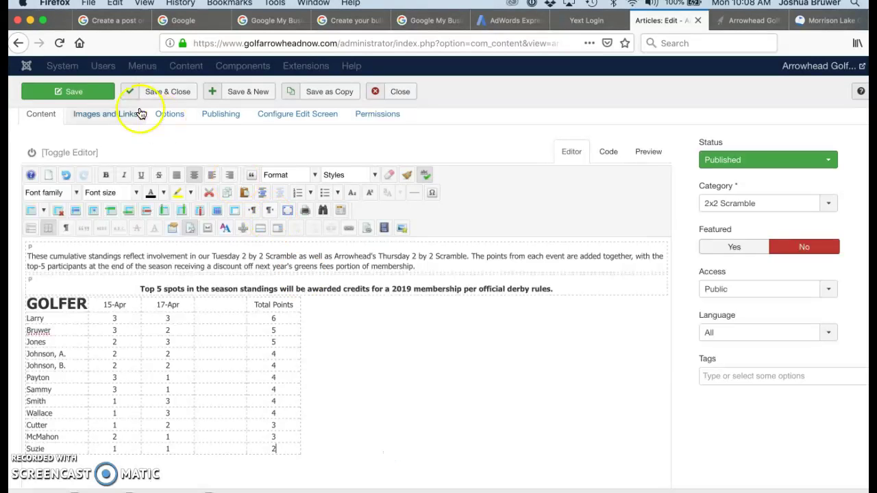
left_click(101, 93)
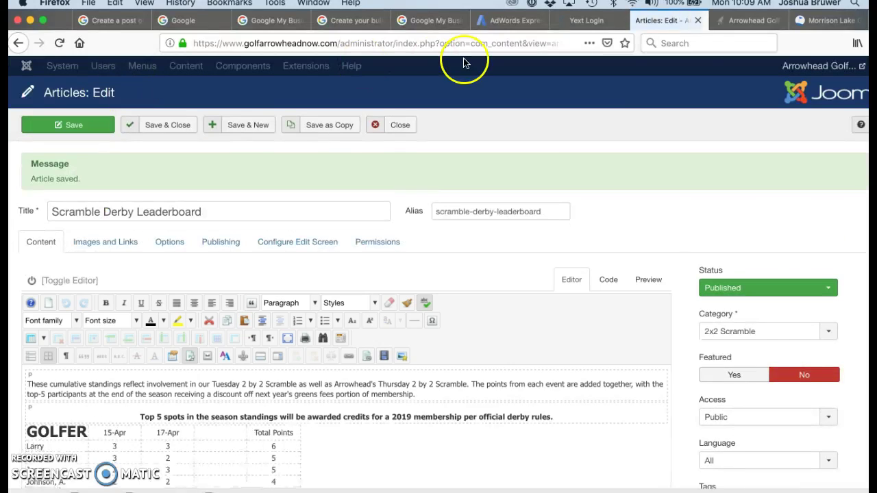
Check the Scramble Derby Leaderboard section on the 2x2 Scramble Derby page of the live Arrowhead Golf Course website
left_click(740, 24)
mouse_move(665, 121)
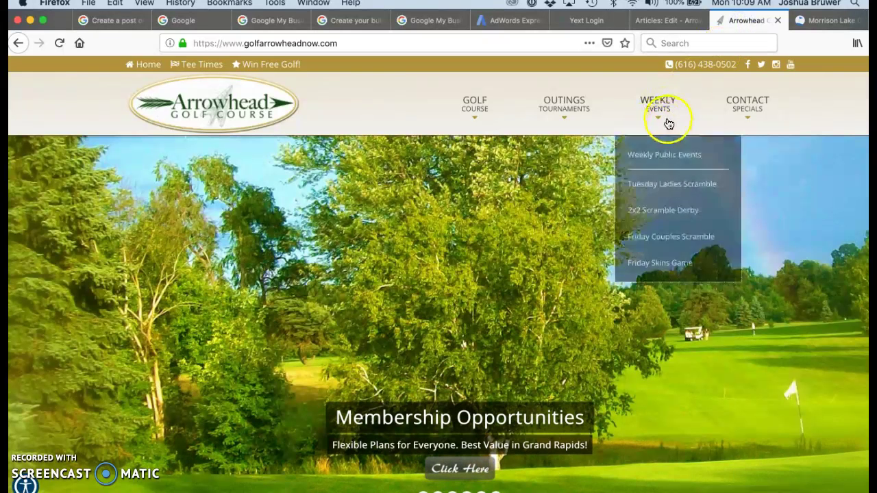
left_click(648, 213)
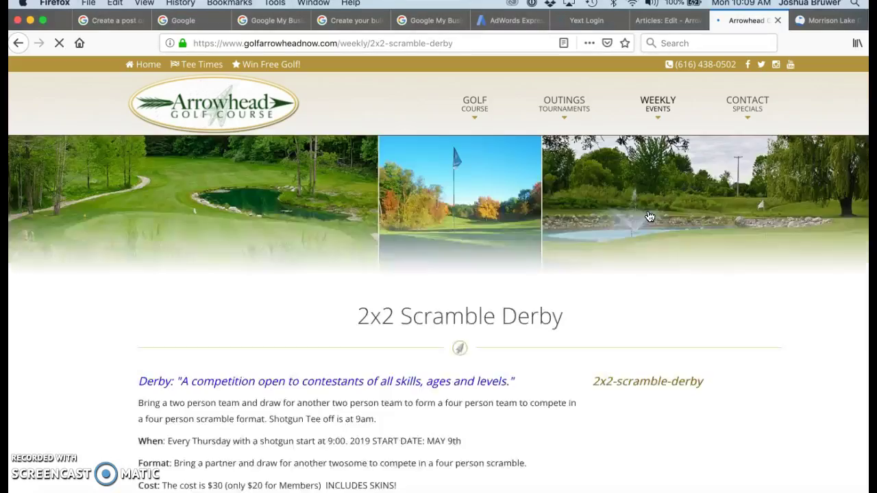
scroll(494, 322, "down", 15)
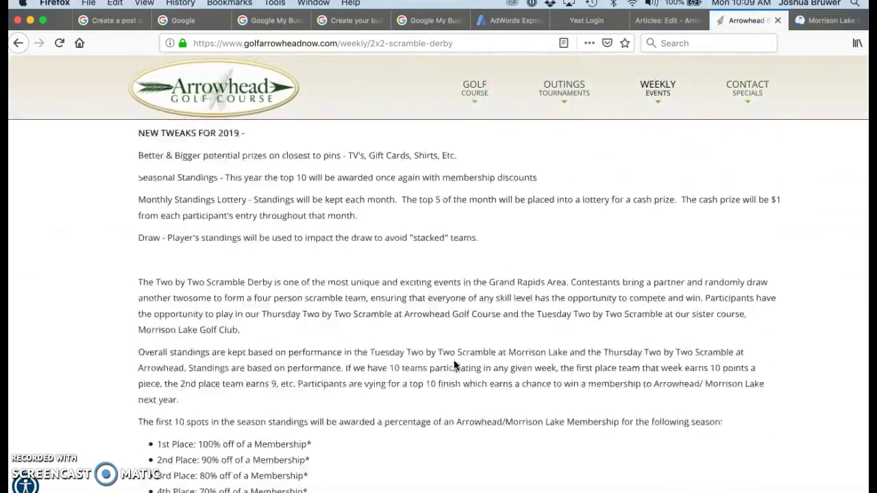
scroll(454, 365, "down", 3)
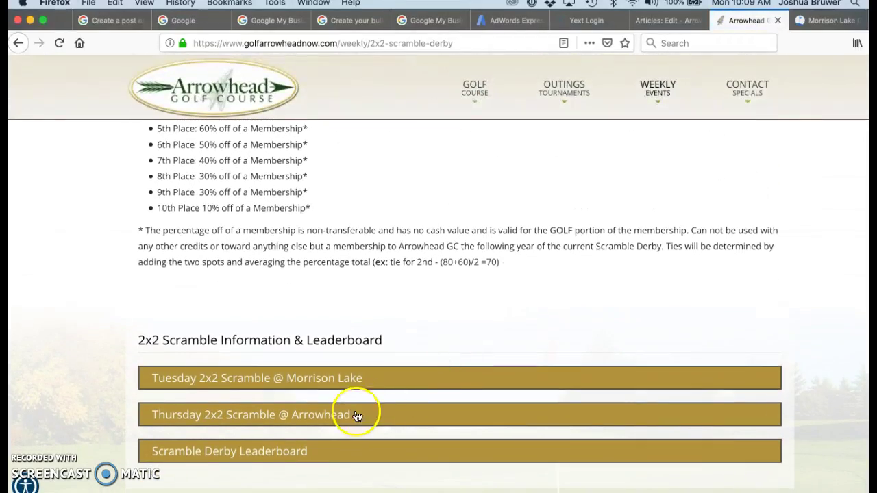
left_click(280, 451)
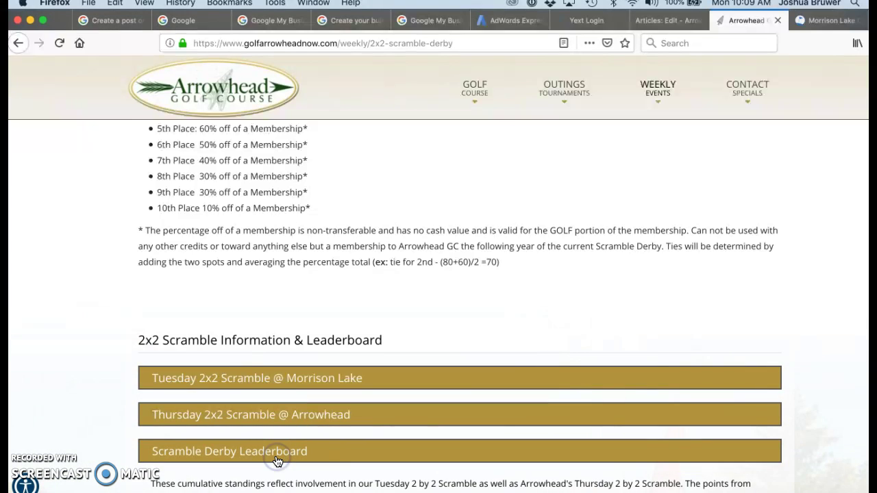
scroll(278, 461, "down", 5)
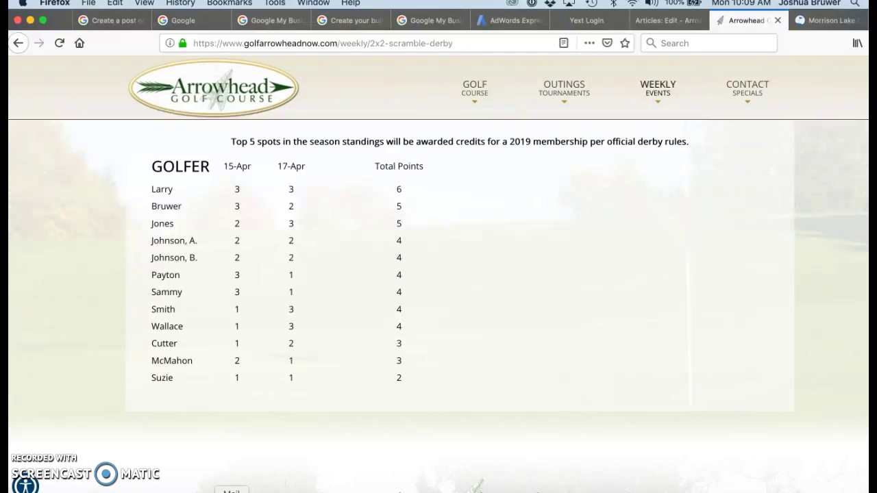
Switch from the live website to the desktop space with the Excel workbooks
left_click(72, 492)
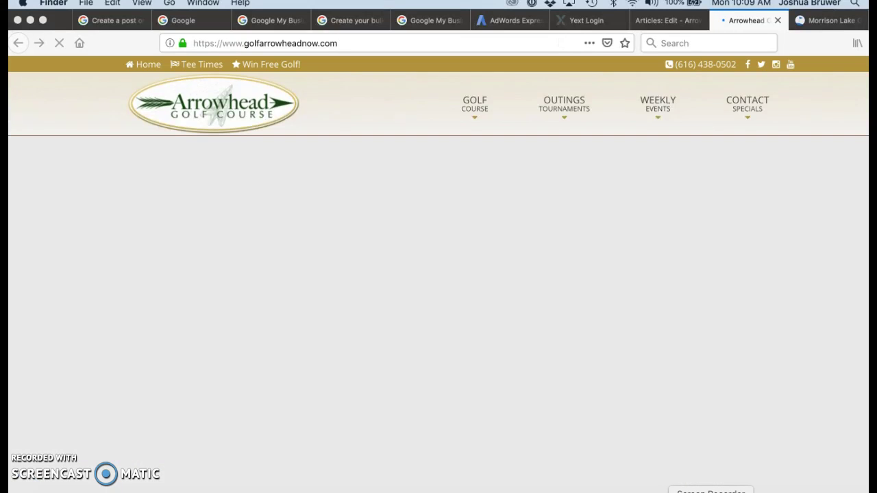
key("ctrl+Left")
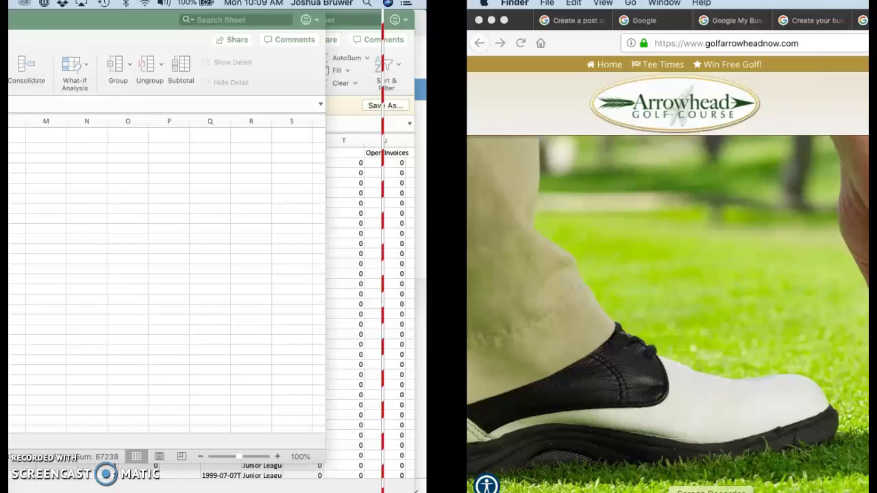